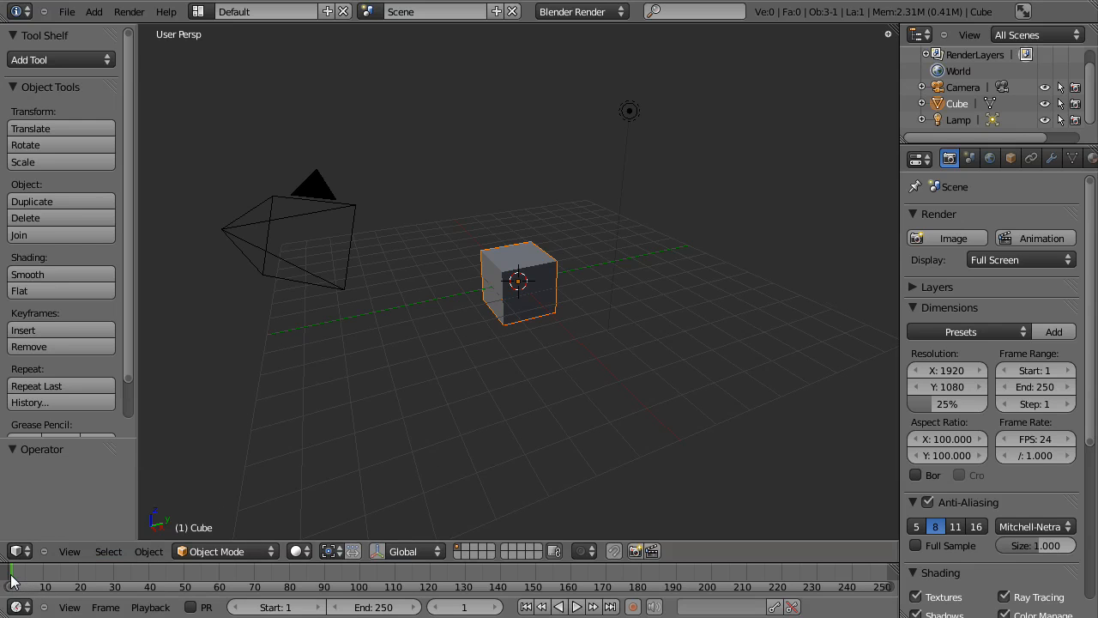
- Scrub the timeline to frame 5, on to frame 24, and back to frame 1
mouse_move(20, 573)
mouse_down()
mouse_move(198, 564)
mouse_move(207, 560)
mouse_move(190, 526)
mouse_move(510, 611)
mouse_move(131, 605)
mouse_move(203, 609)
mouse_move(390, 573)
mouse_move(215, 592)
mouse_move(592, 566)
mouse_move(240, 593)
mouse_move(700, 546)
mouse_move(710, 571)
mouse_move(728, 566)
mouse_move(3, 591)
mouse_move(26, 574)
mouse_up()
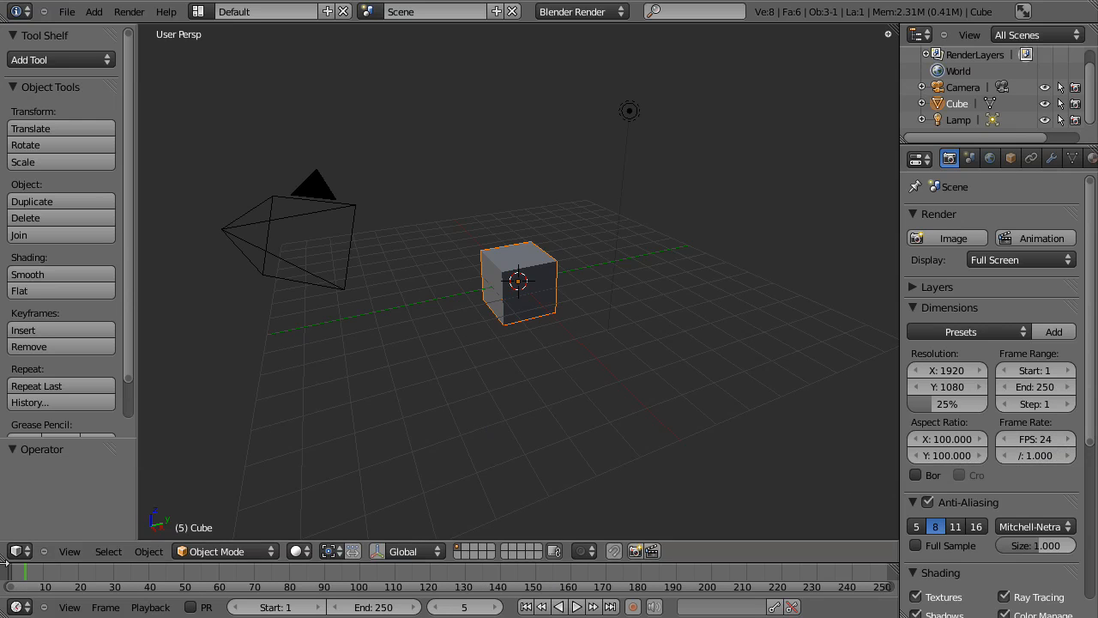
drag(35, 573, 93, 567)
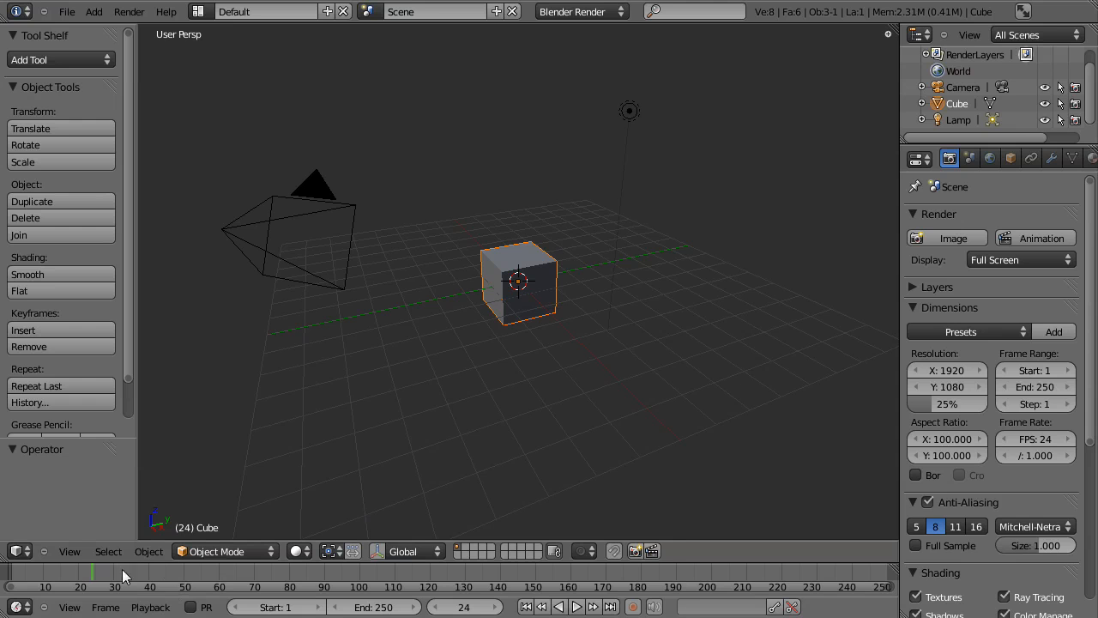
mouse_move(93, 573)
mouse_down()
mouse_move(293, 553)
mouse_move(501, 562)
mouse_move(870, 547)
mouse_move(857, 572)
mouse_move(11, 582)
mouse_up()
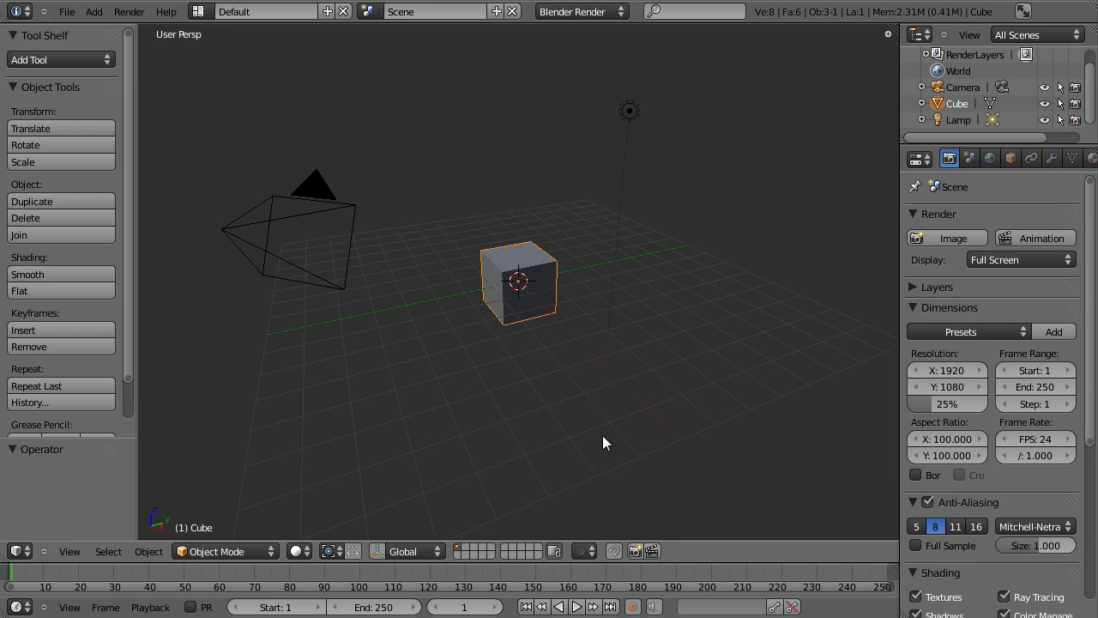
- Switch to the top orthographic view and insert a LocRotScale keyframe for the cube at frame 1
key(KP_7)
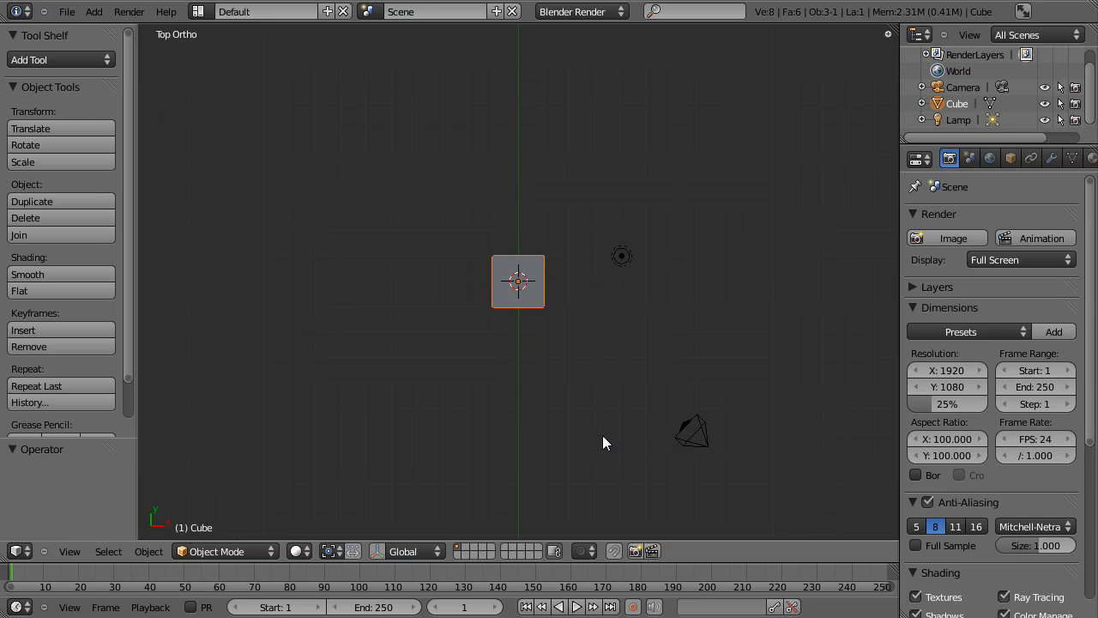
key(KP_5)
key(i)
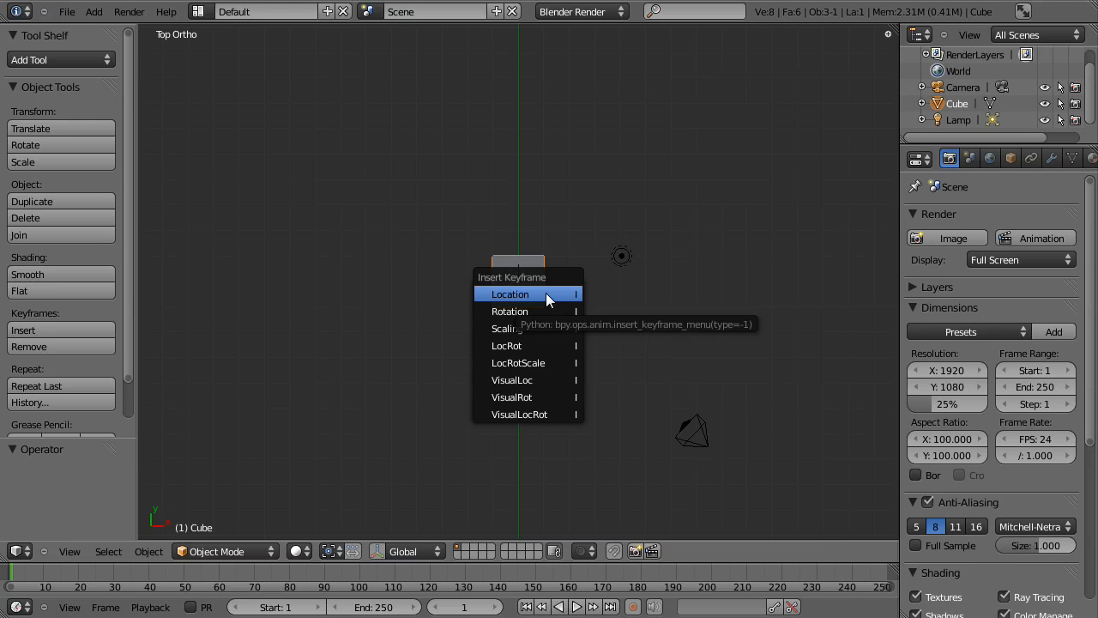
click(536, 366)
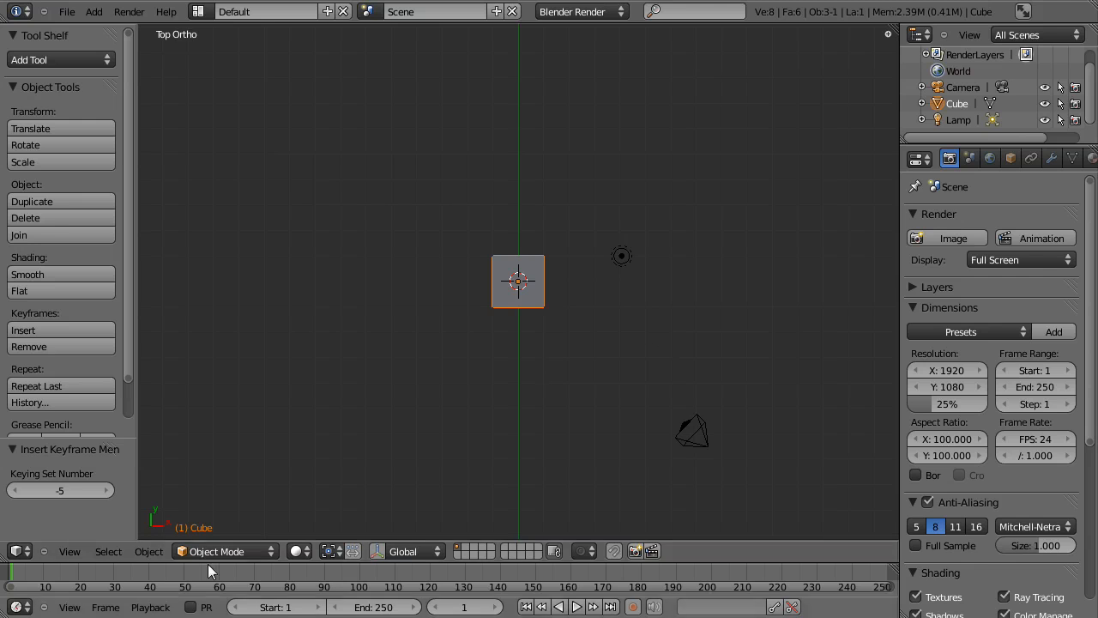
mouse_move(34, 574)
mouse_down()
mouse_move(193, 575)
mouse_move(2, 606)
mouse_move(25, 586)
mouse_move(12, 578)
mouse_up()
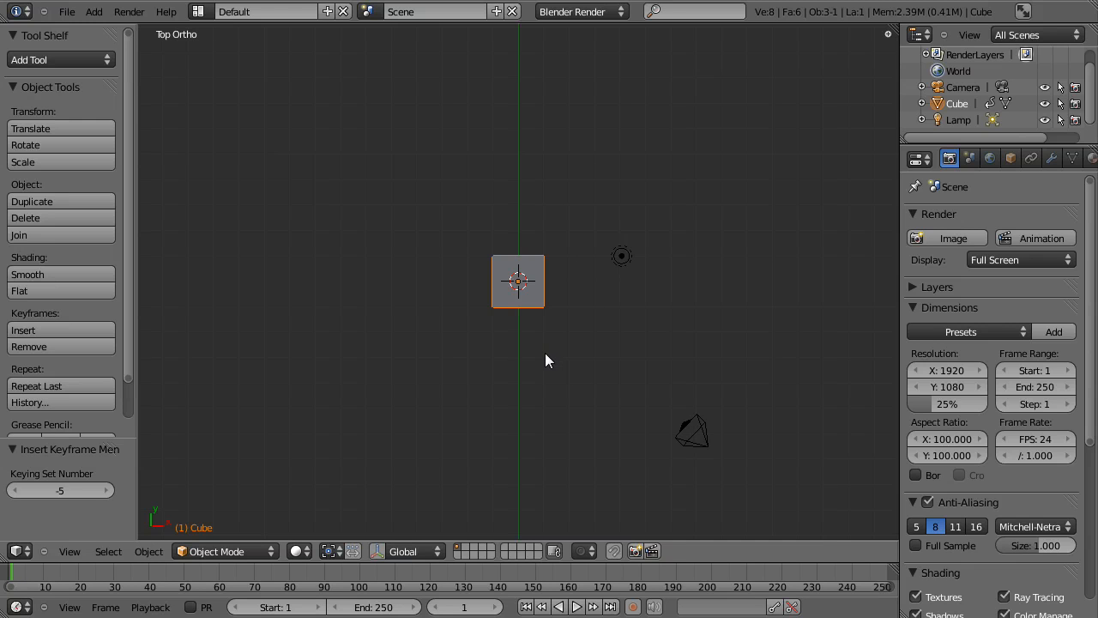
- At frame 24, move the cube about 9.99 units along the X axis and insert a LocRotScale keyframe
drag(164, 571, 93, 575)
key(g)
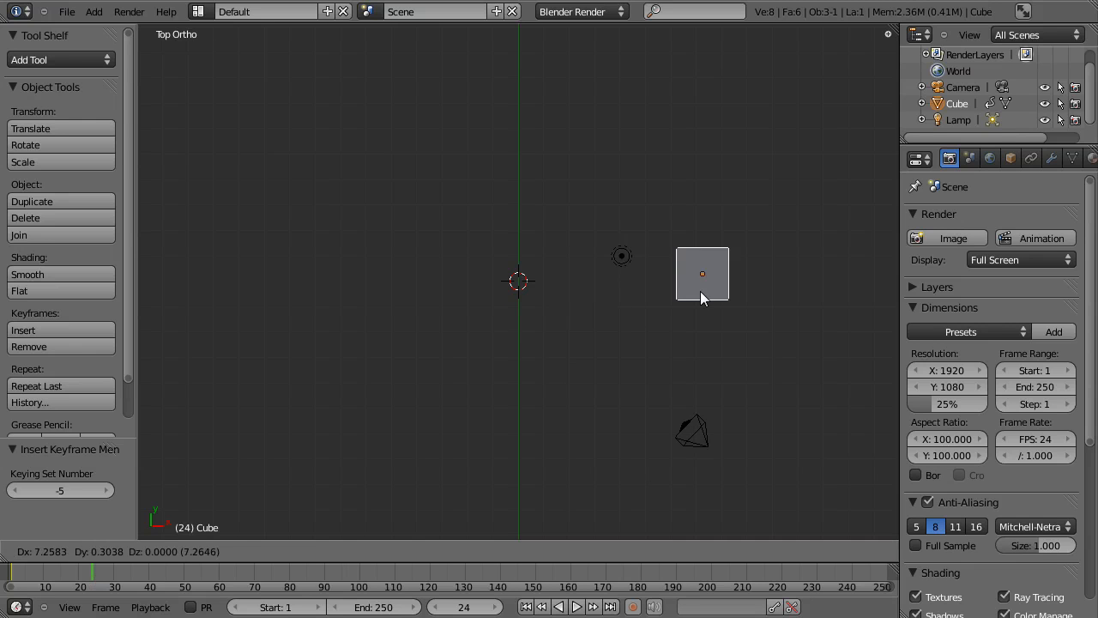
key(x)
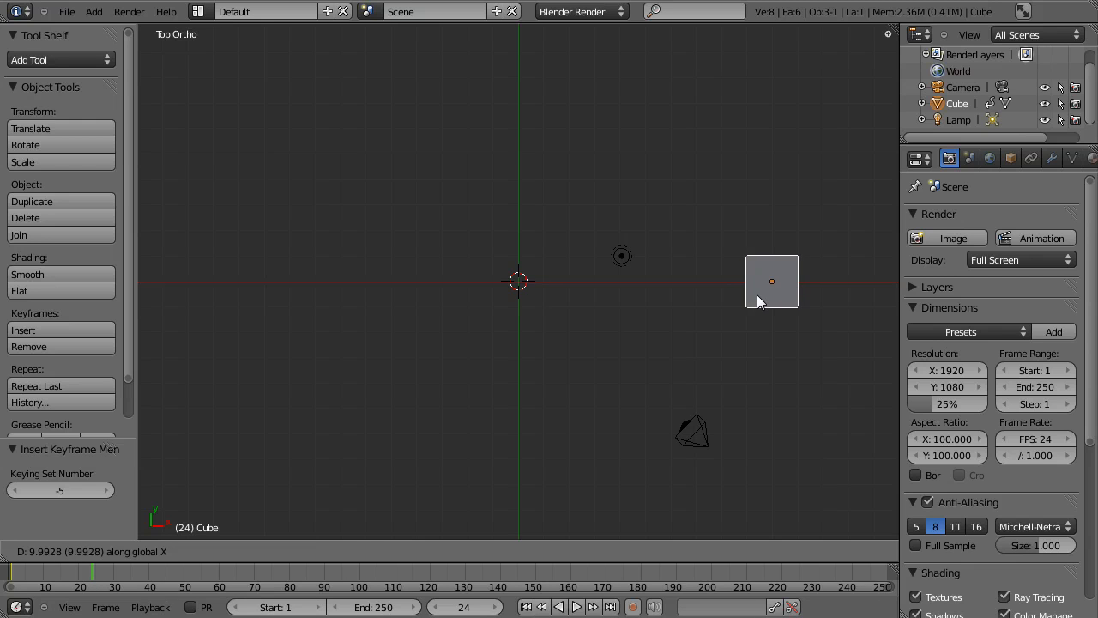
click(757, 294)
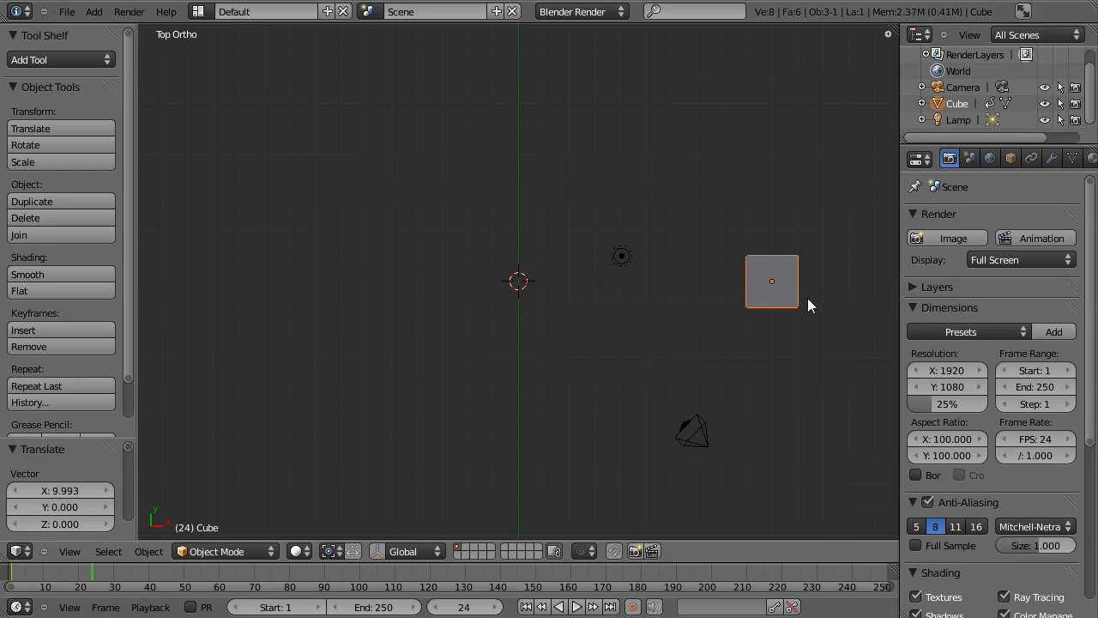
key(i)
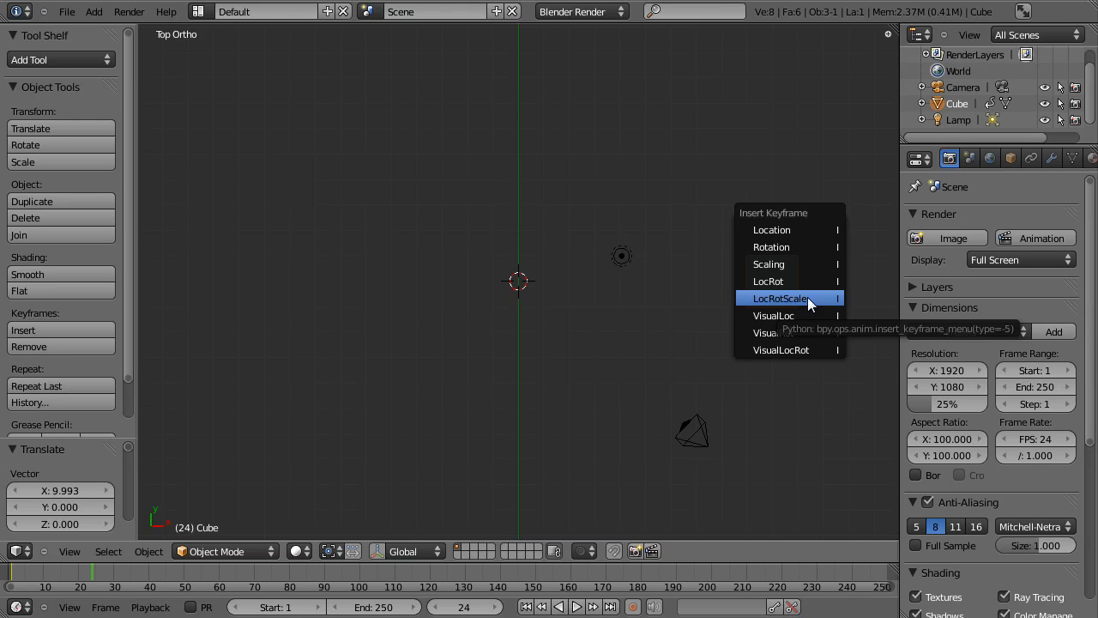
click(807, 297)
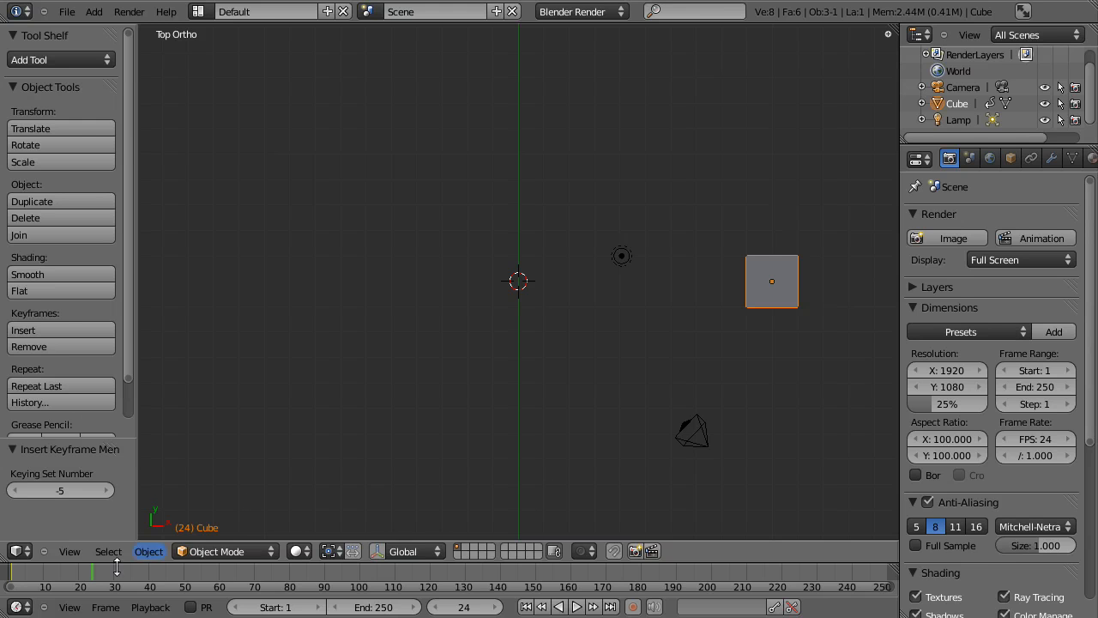
drag(77, 573, 54, 583)
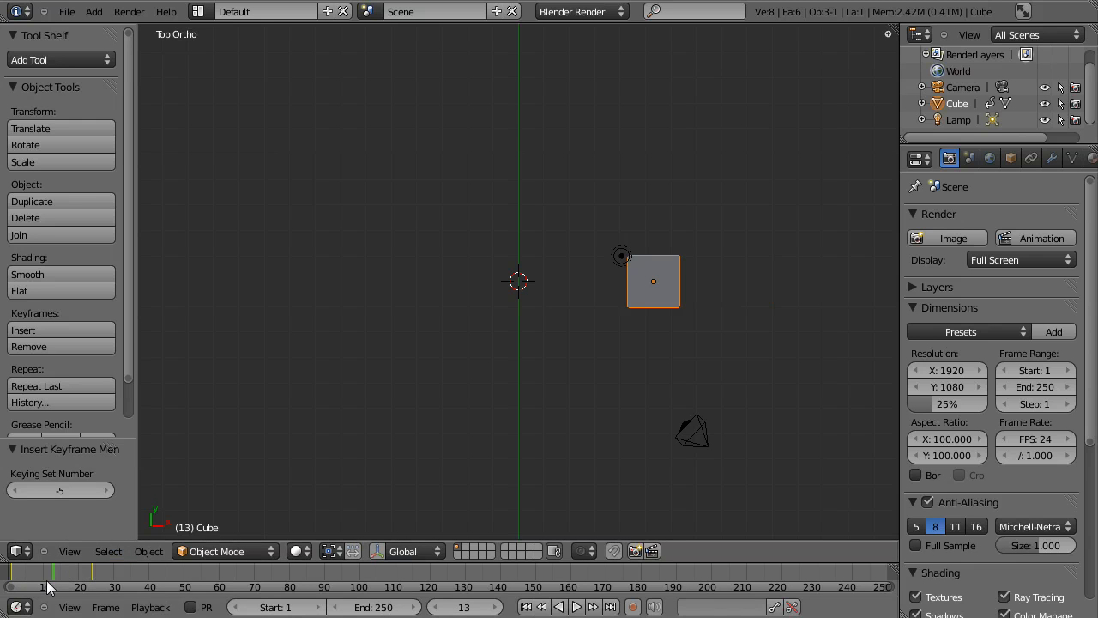
drag(56, 585, 94, 575)
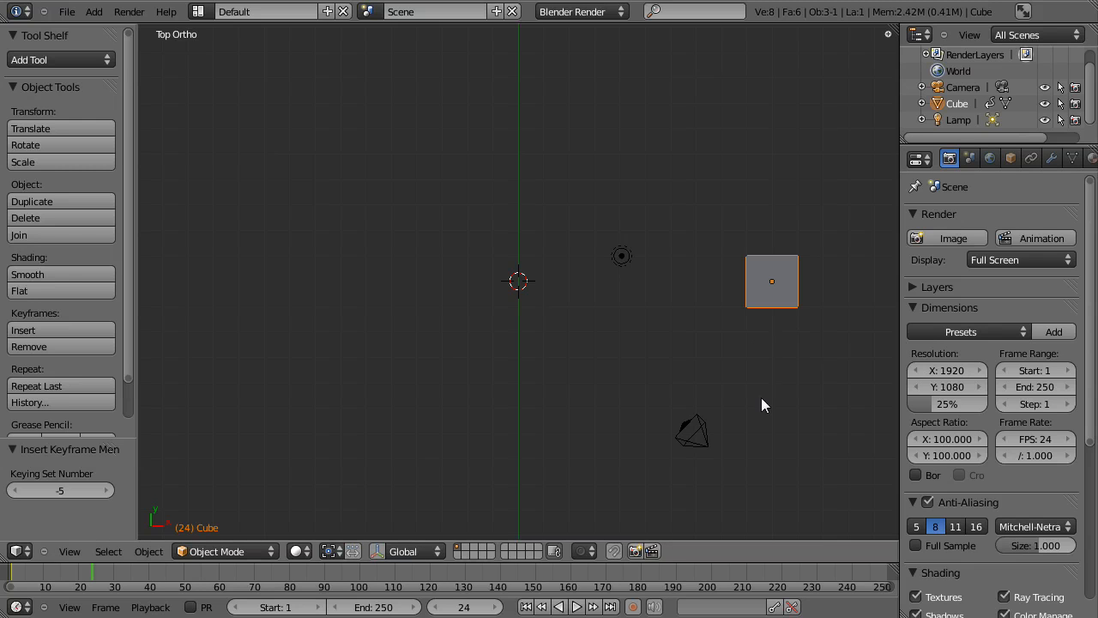
- With automatic keyframing on, move the cube about X -1.55, Y 8.41 at frame 24, and X 7.36, Y -8.41 at frame 48
shift+middle_drag(688, 420, 639, 436)
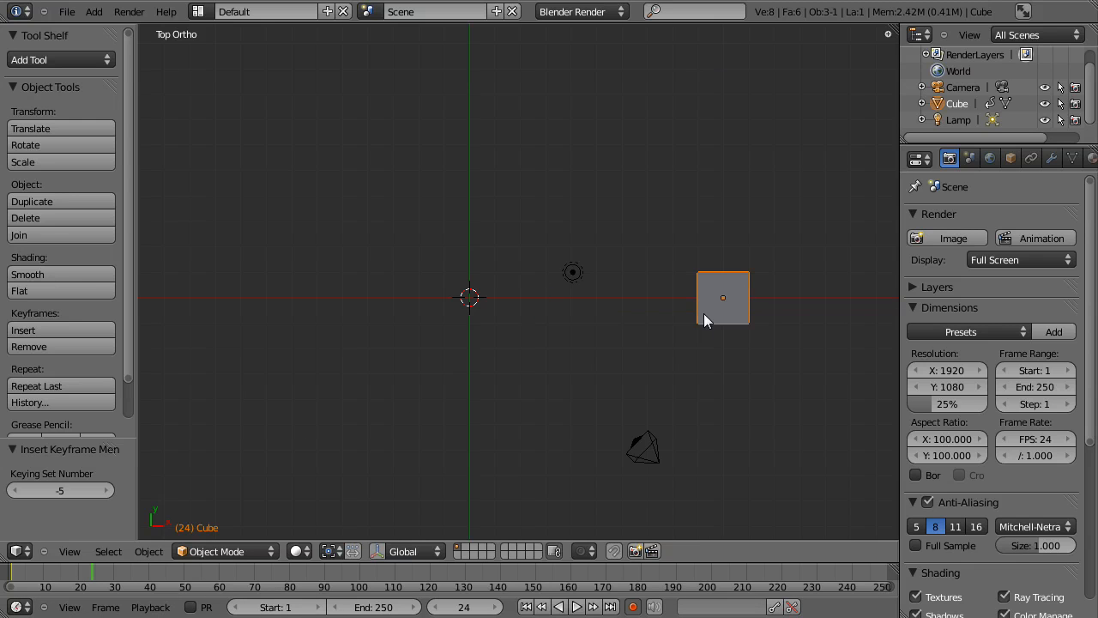
right_drag(706, 327, 664, 116)
mouse_move(93, 576)
mouse_down()
mouse_move(14, 580)
mouse_move(157, 574)
mouse_up()
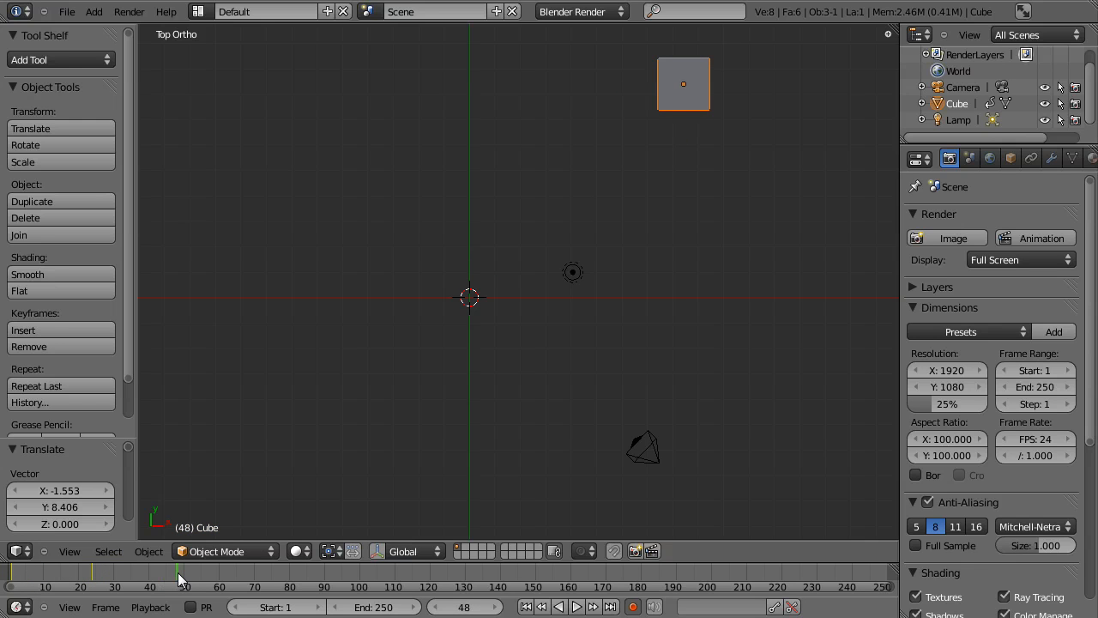
shift+middle_drag(537, 327, 448, 330)
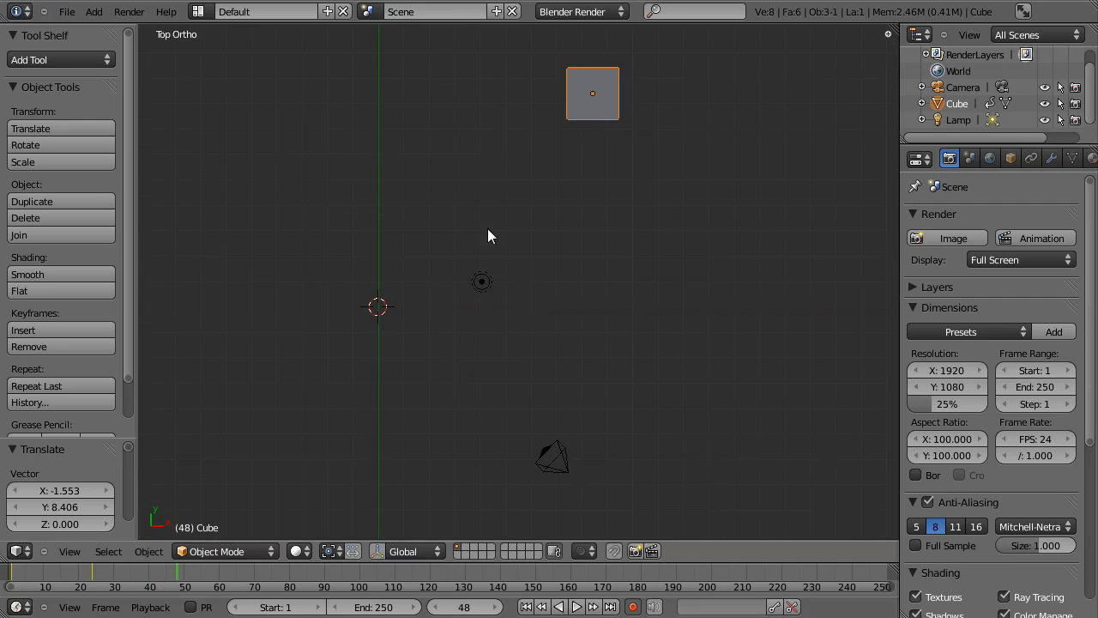
key(g)
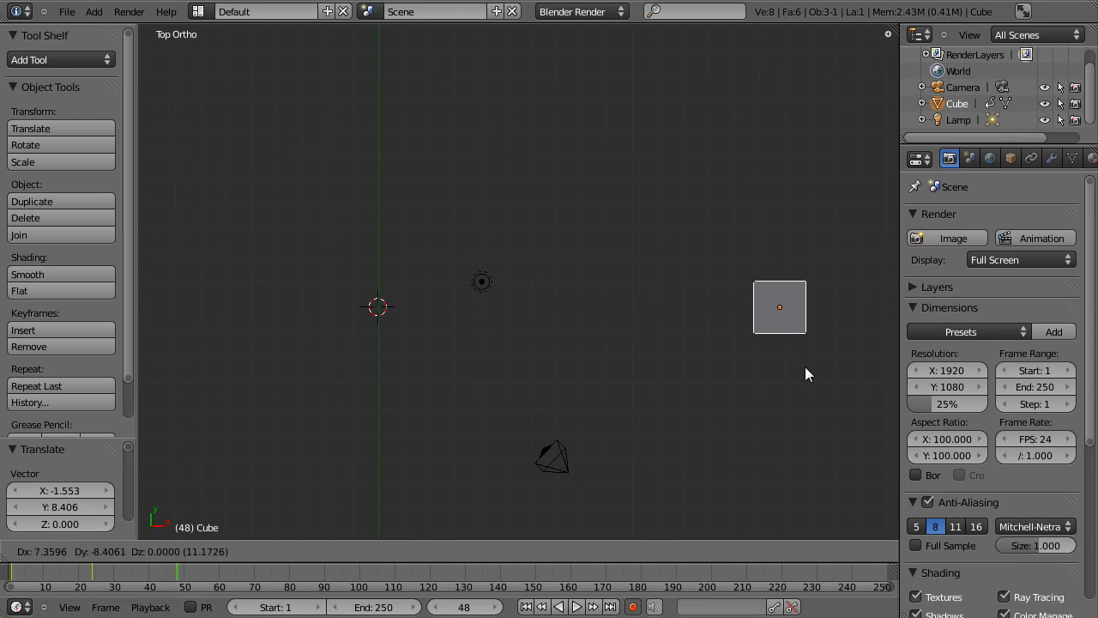
click(805, 366)
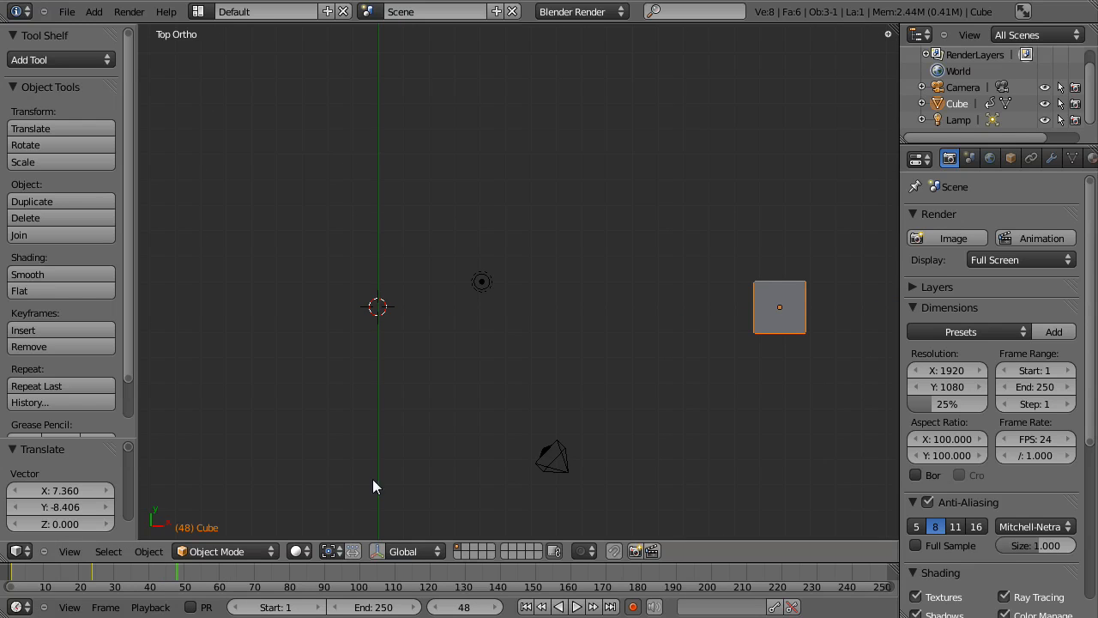
- Auto-key a counterclockwise rotation of the cube at frame 48 and another of about -0.419 radians at frame 5
mouse_move(183, 584)
mouse_down()
mouse_move(99, 576)
mouse_move(26, 592)
mouse_move(176, 591)
mouse_up()
key(r)
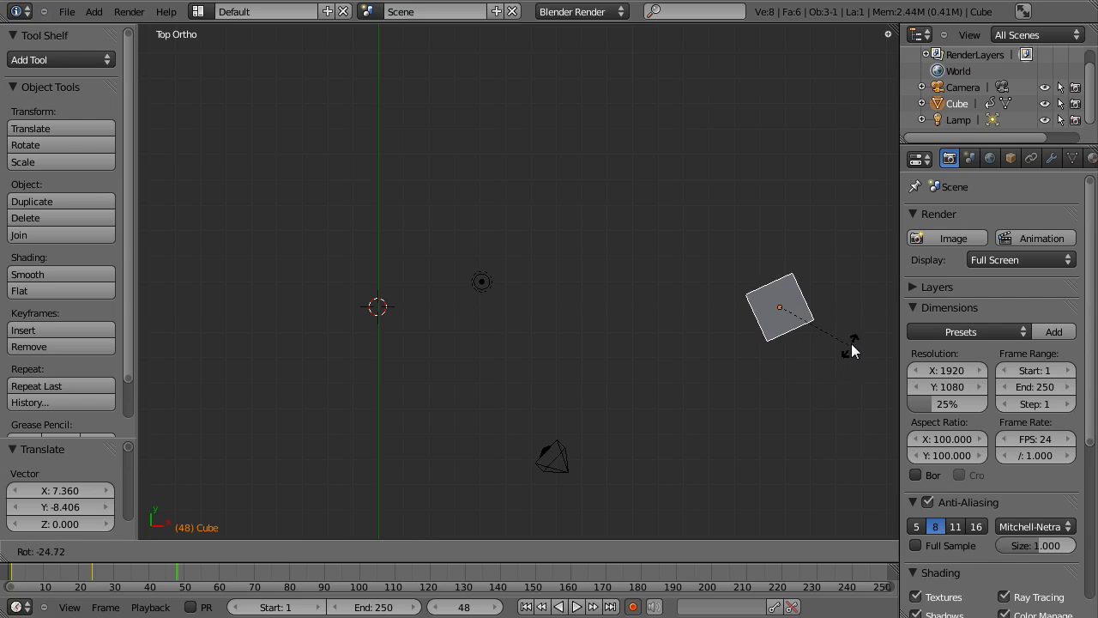
click(853, 349)
drag(185, 586, 28, 589)
key(r)
click(421, 392)
- At frame 37, scale the cube up by about 1.636 on all axes with automatic keyframing
drag(36, 587, 141, 586)
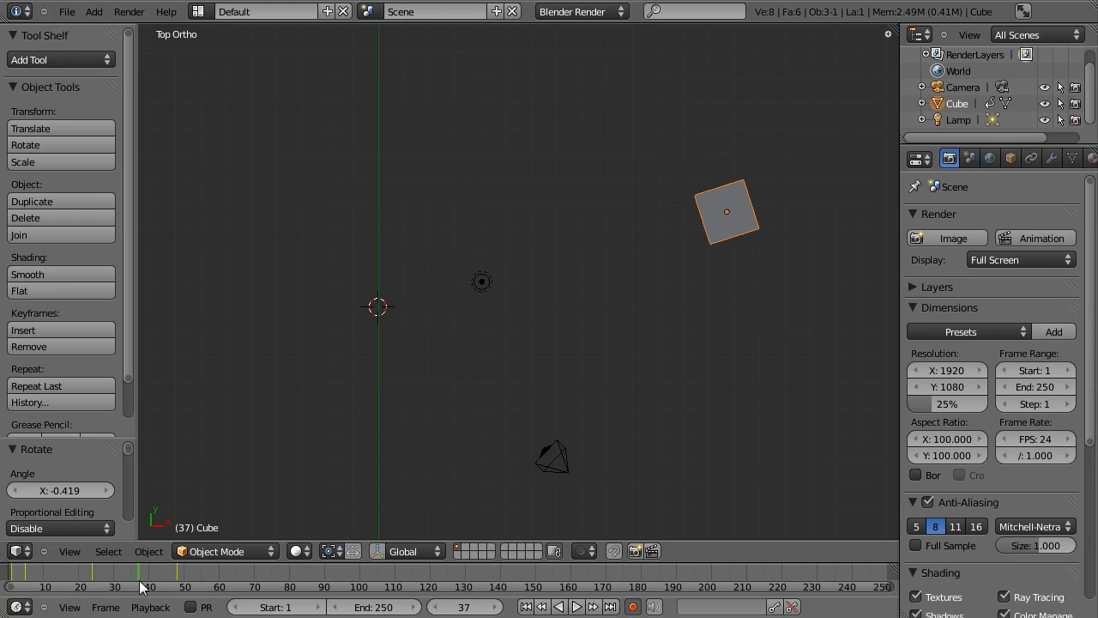
key(s)
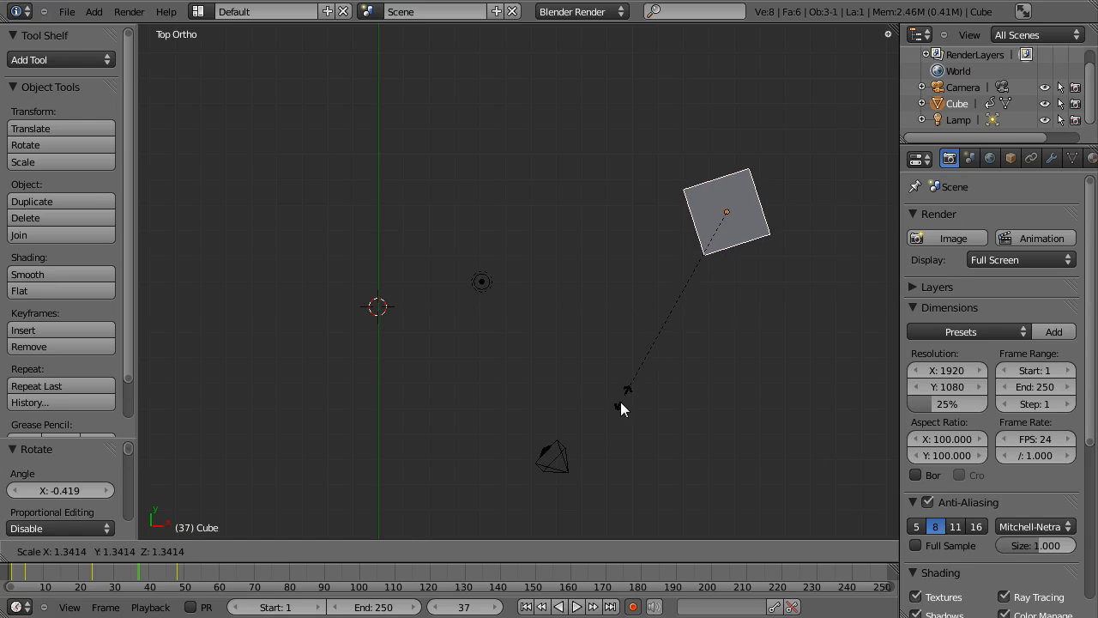
click(603, 445)
click(143, 567)
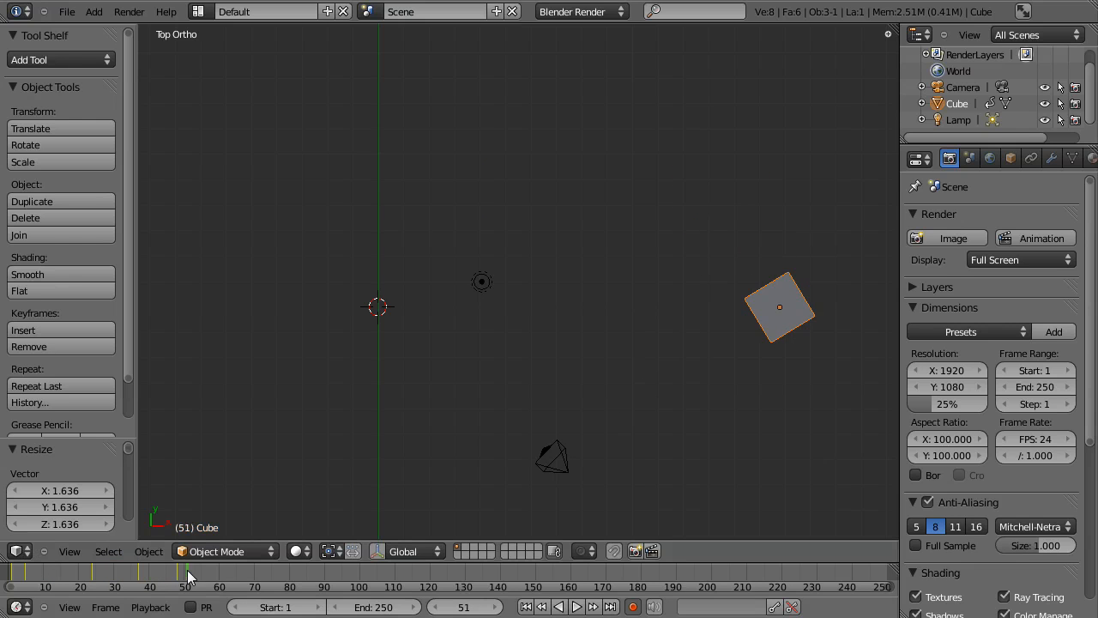
- Play back the cube animation from frame 1 and check the last and first frames of the range
drag(144, 567, 185, 592)
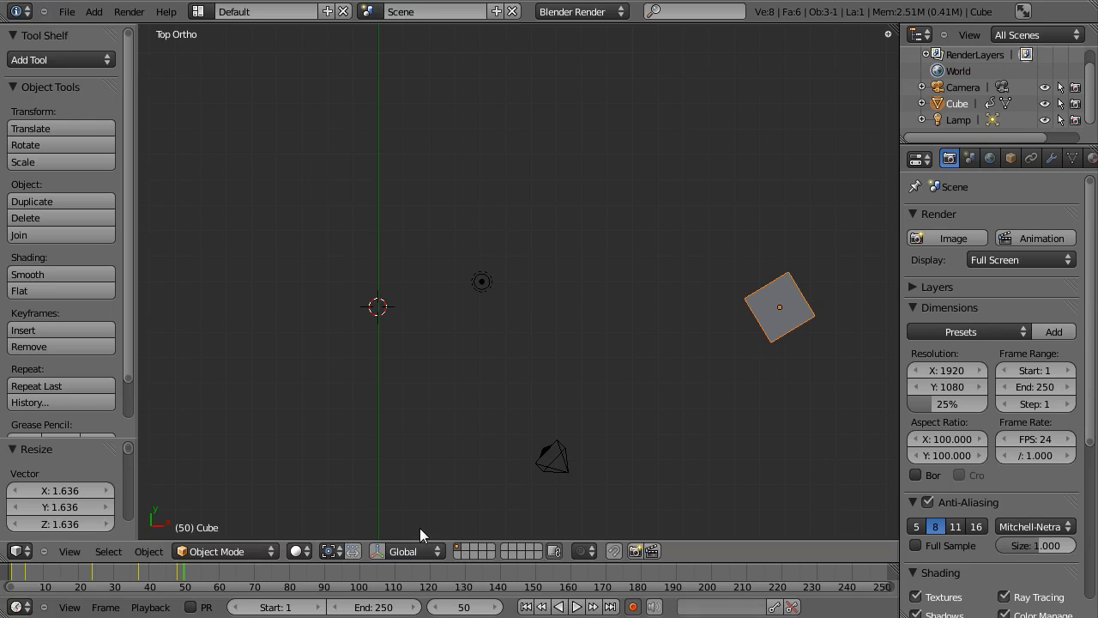
mouse_move(185, 573)
mouse_down()
mouse_move(10, 586)
mouse_move(185, 565)
mouse_move(145, 567)
mouse_move(12, 581)
mouse_move(189, 574)
mouse_up()
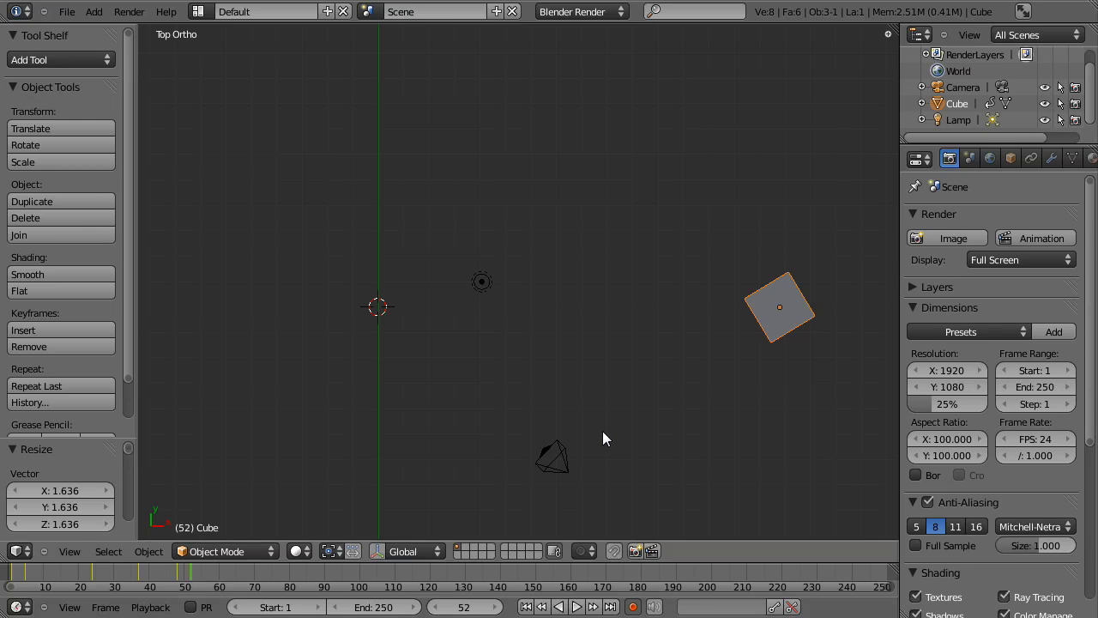
click(520, 606)
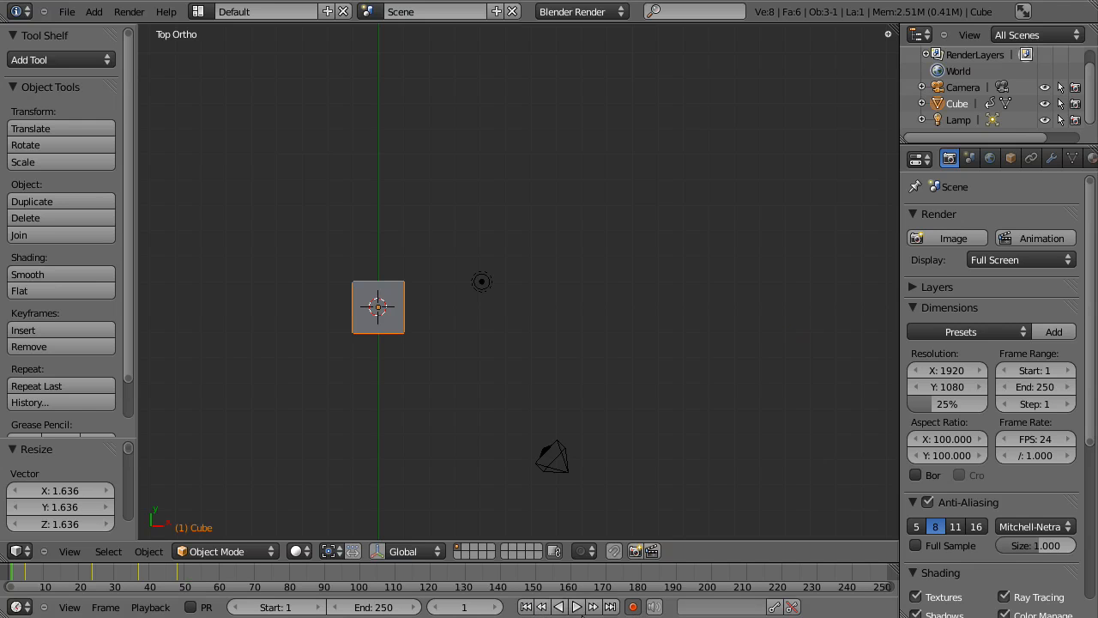
click(578, 606)
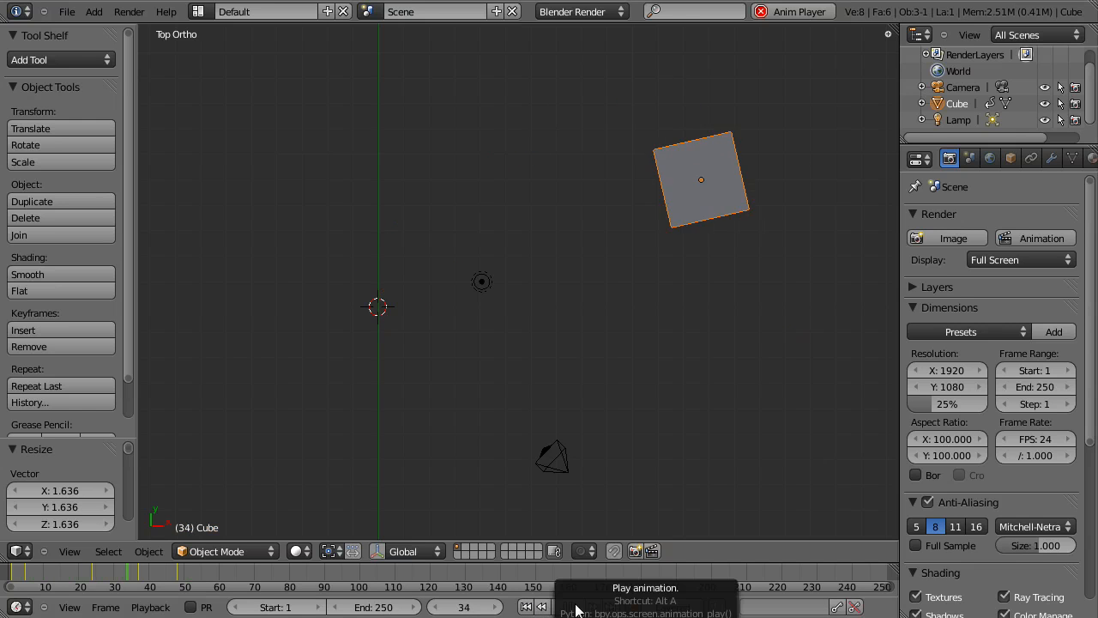
click(567, 607)
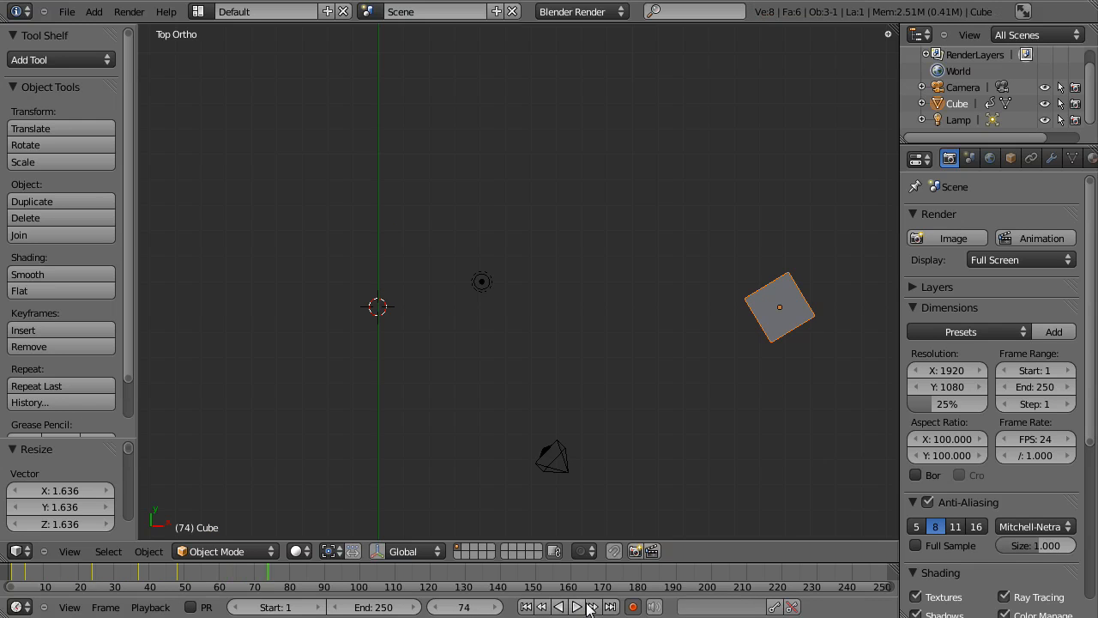
click(611, 606)
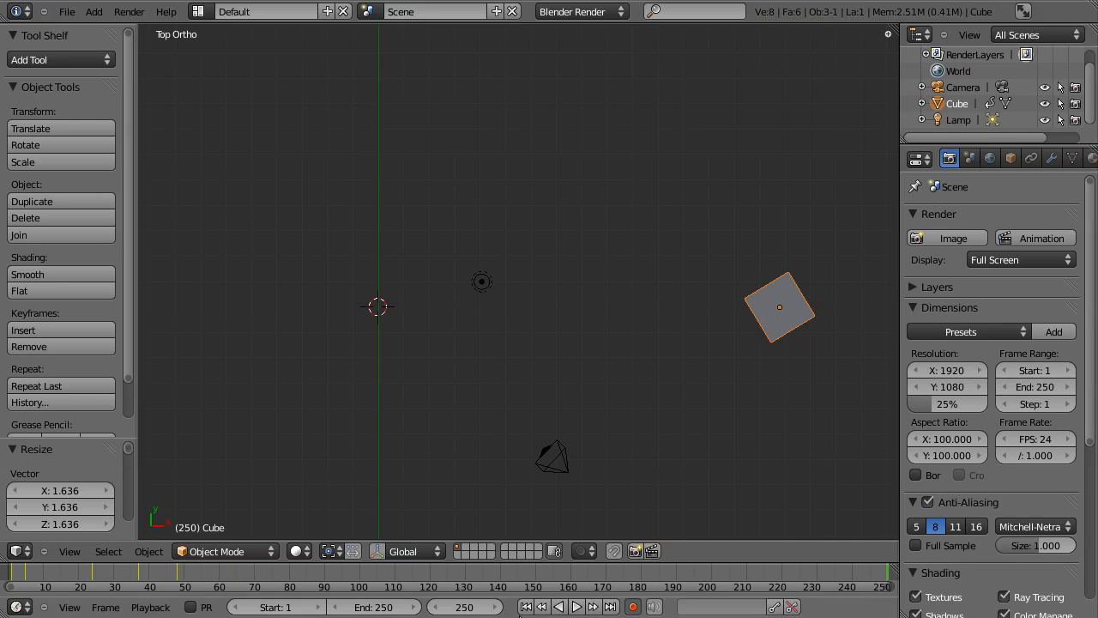
click(526, 607)
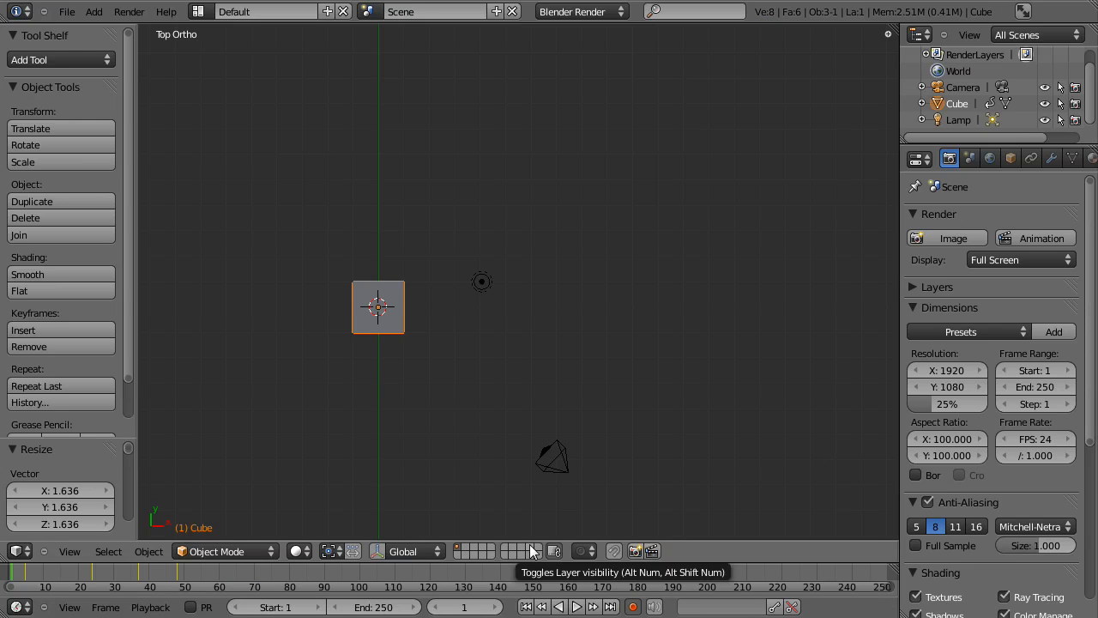
- Go to frame 48 and set the animation's end frame to 48
click(177, 575)
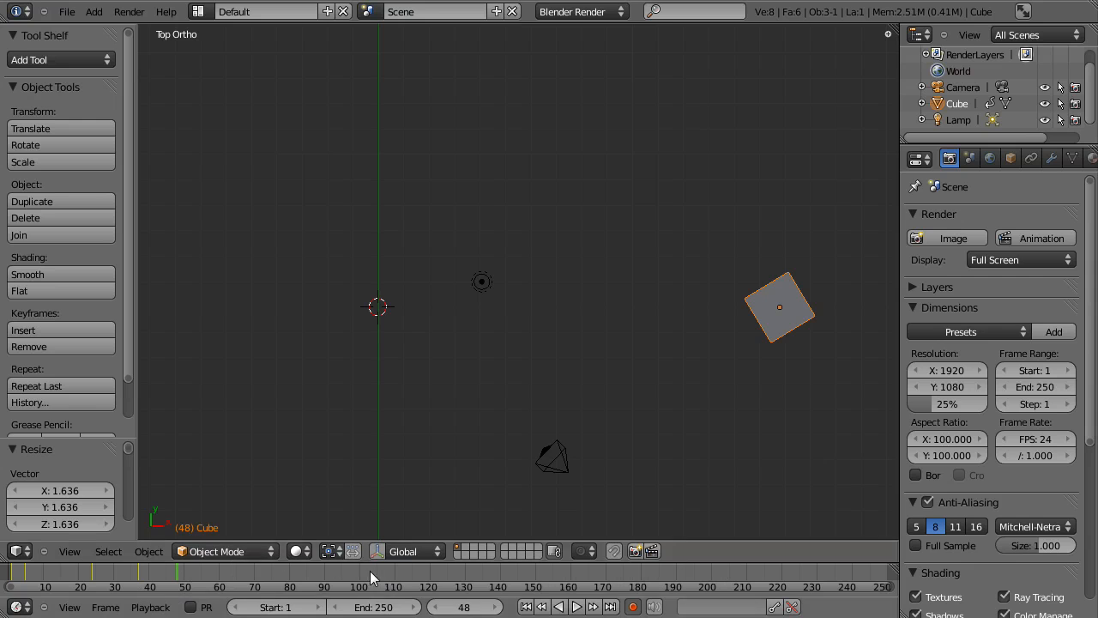
click(400, 607)
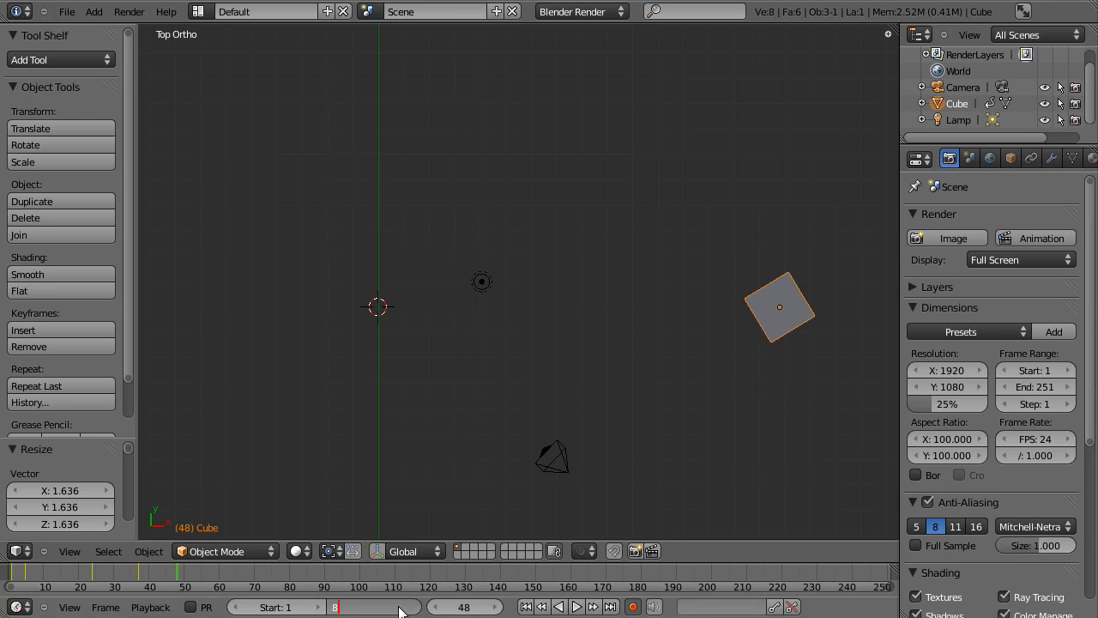
text(8)
key(Return)
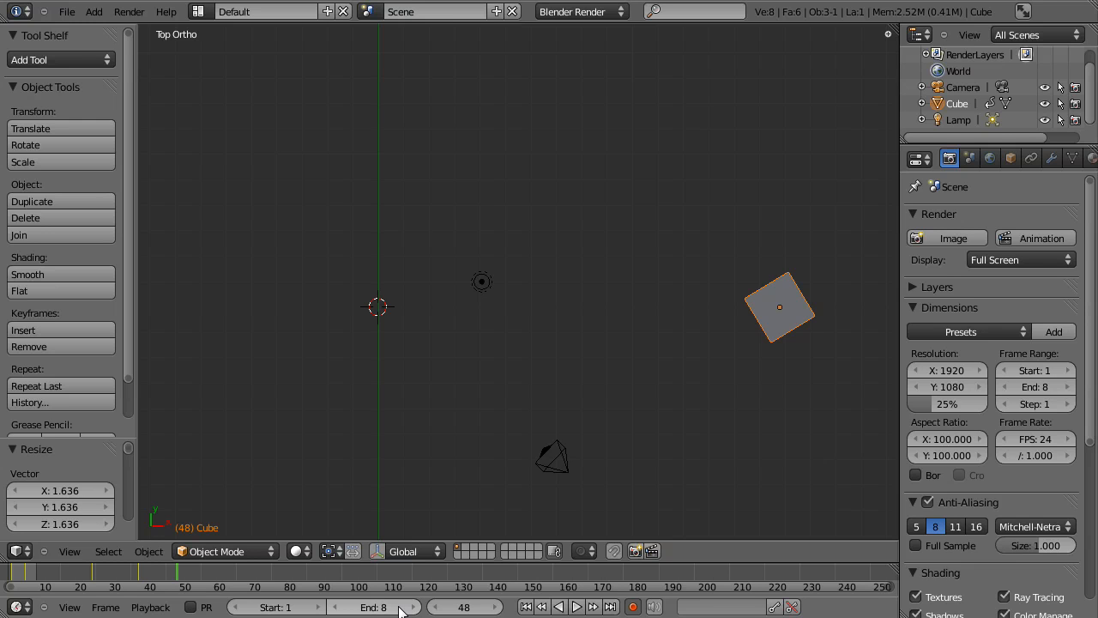
click(399, 606)
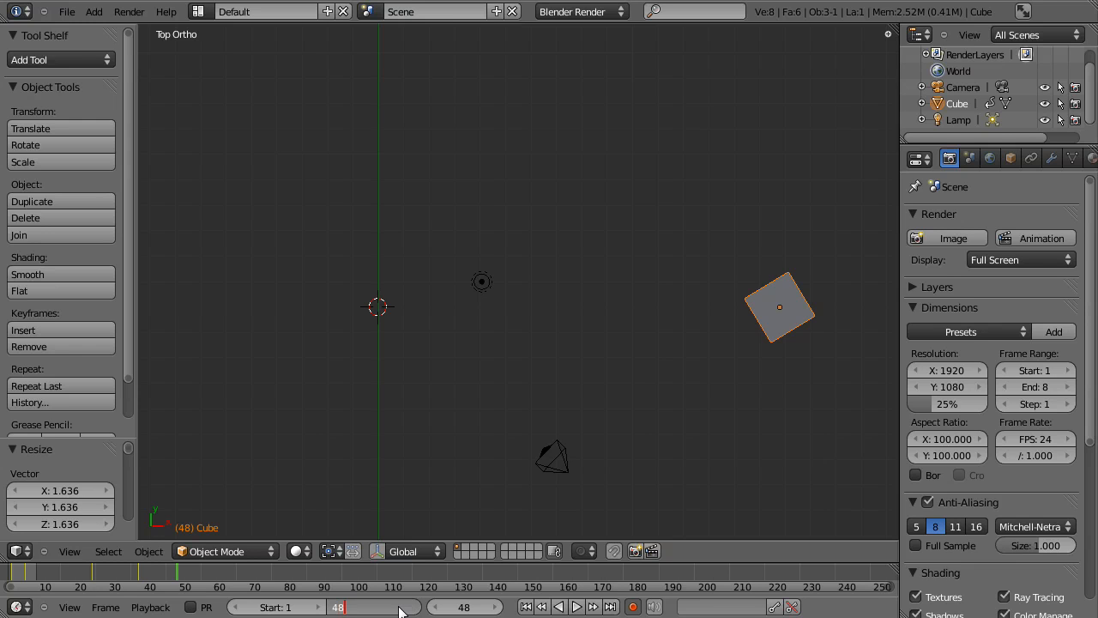
text(48)
key(Return)
- Change the end frame to 81 and reset it to the current frame, 48
drag(400, 607, 429, 606)
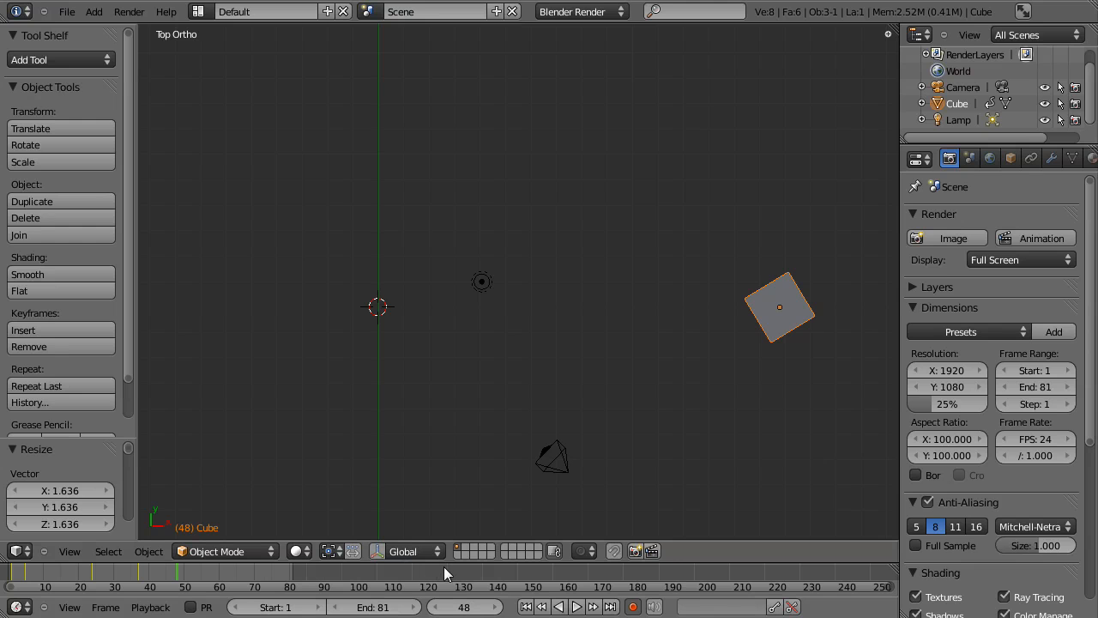
key(e)
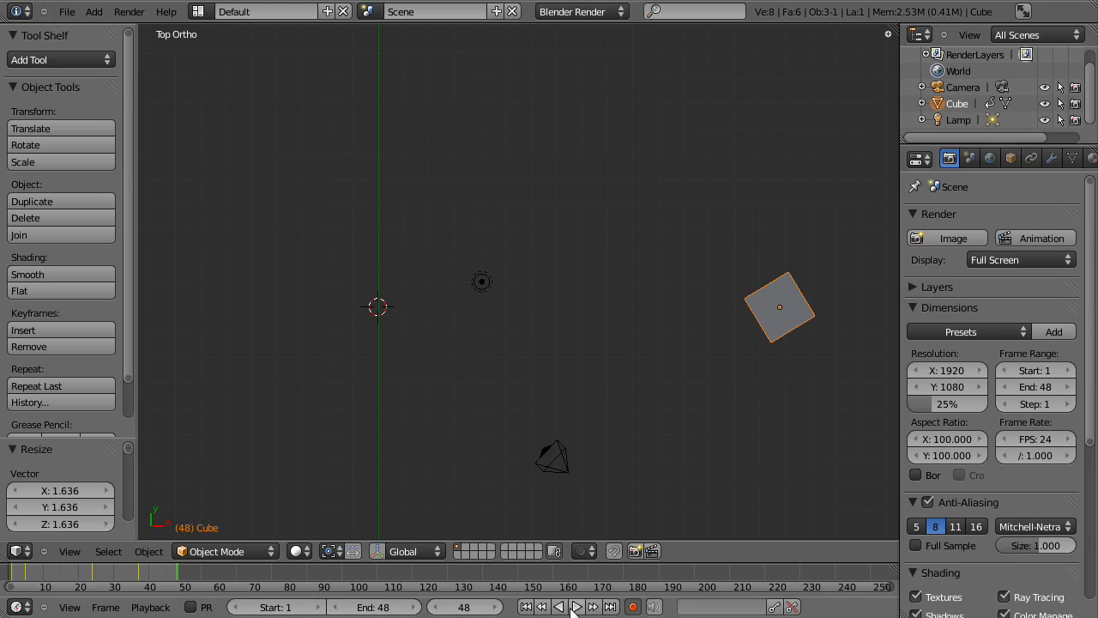
- Play the shortened animation from frame 1, watch it from an angled view, and stop playback
click(530, 608)
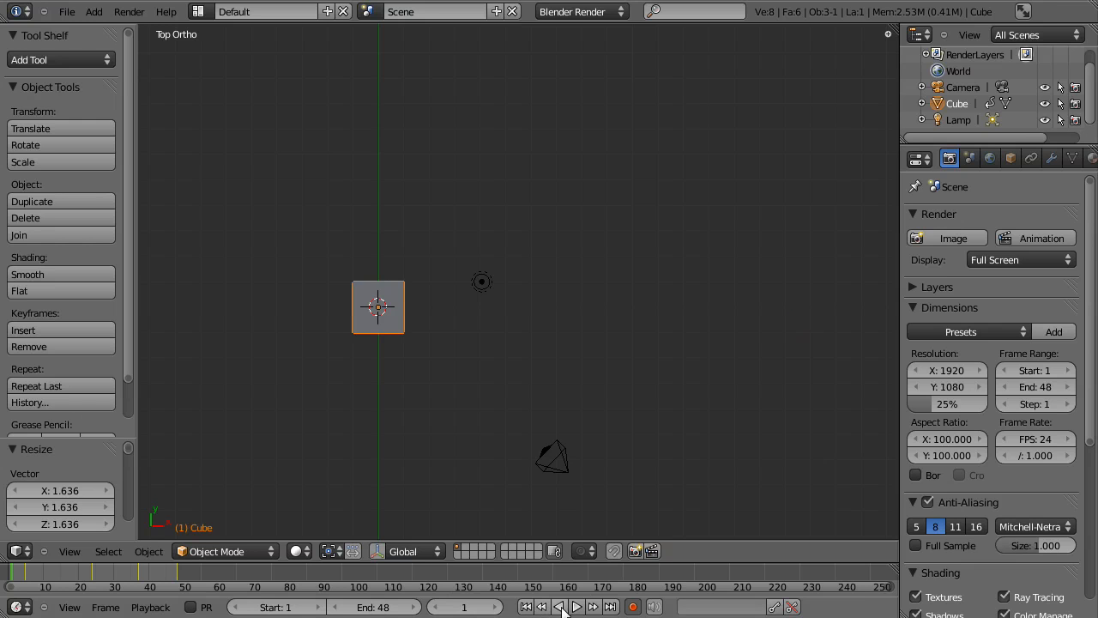
click(577, 607)
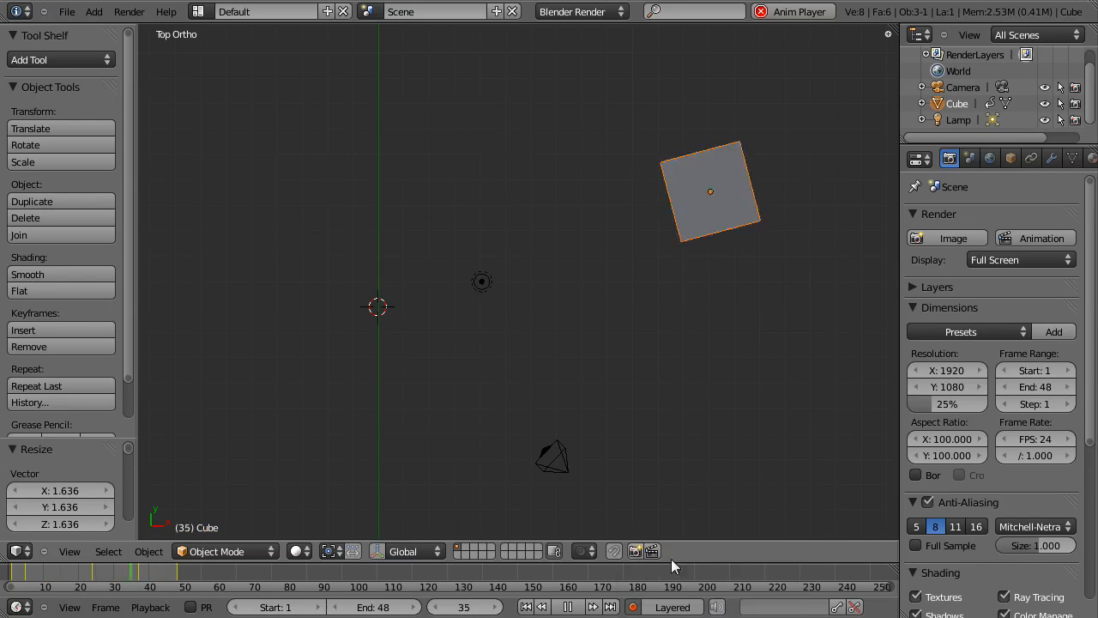
middle_drag(537, 429, 446, 371)
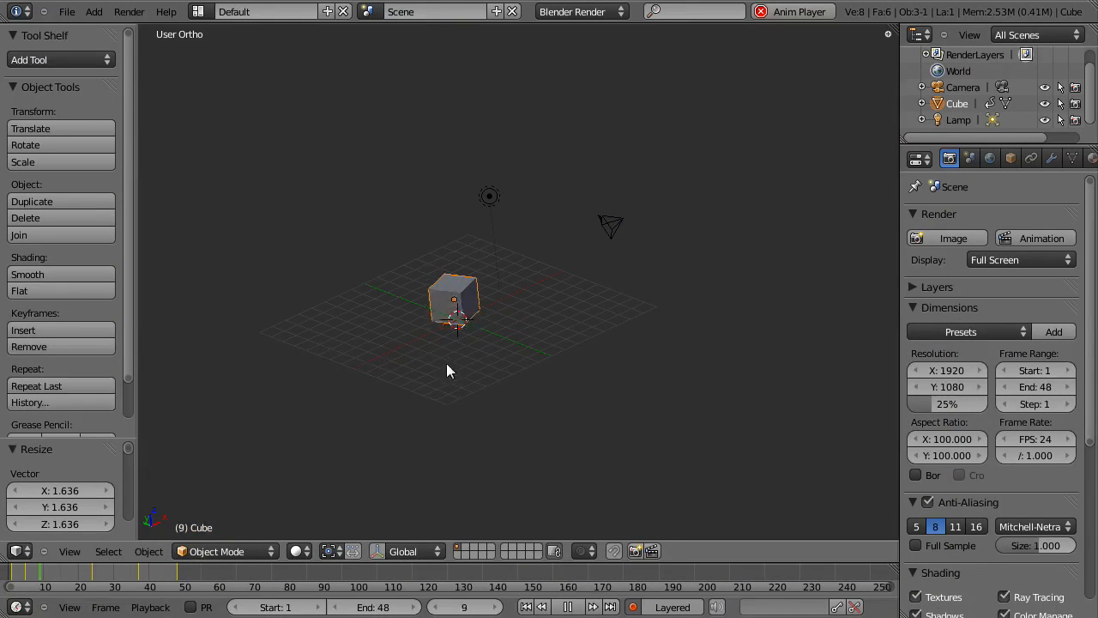
click(568, 606)
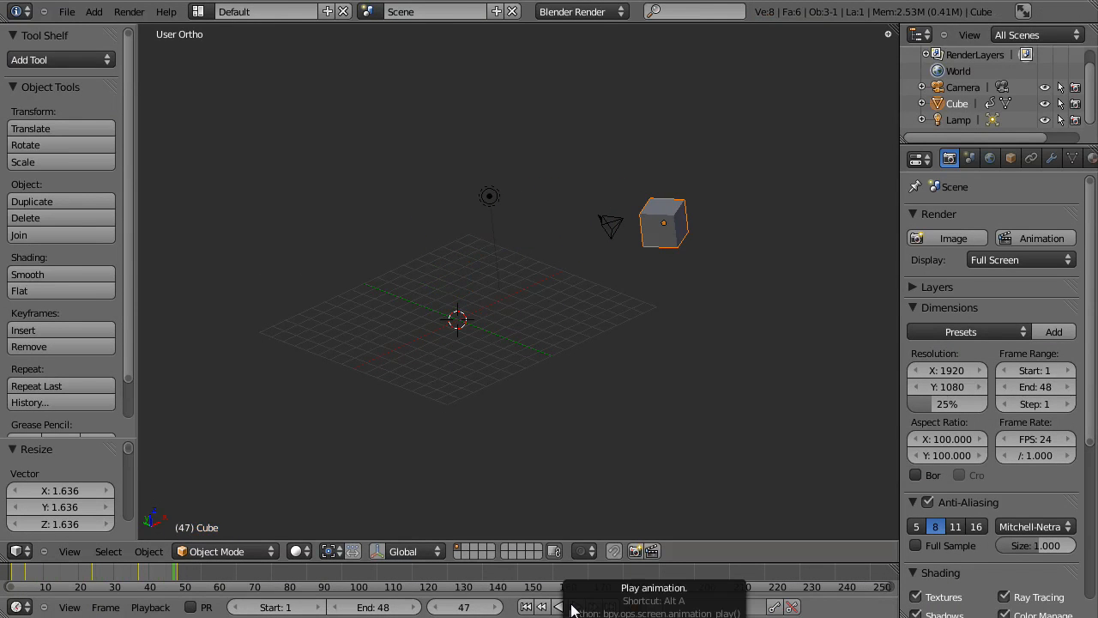